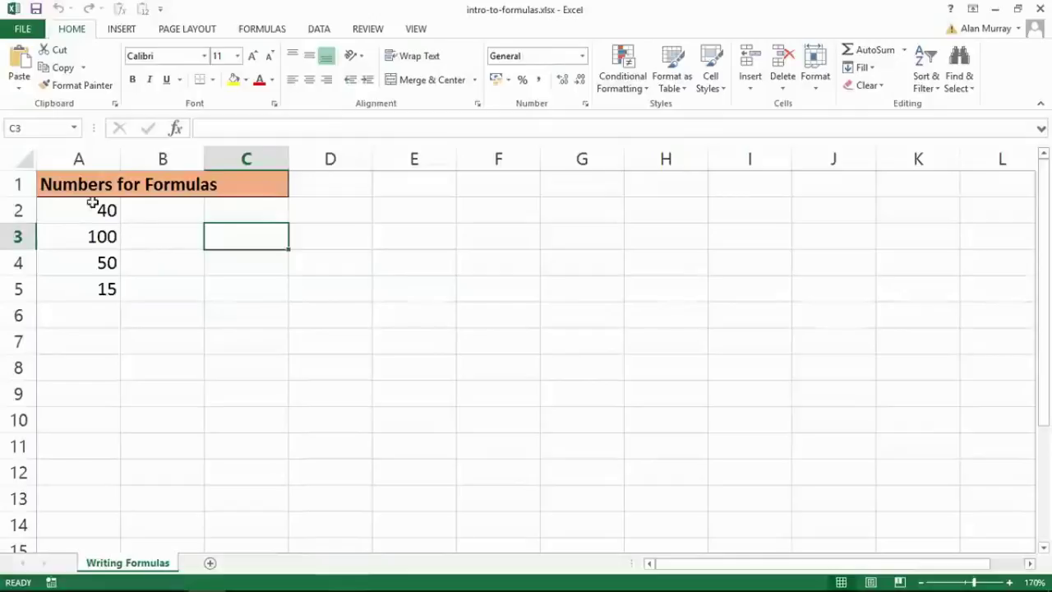
Check the 40, 100 and 50 values, then start D3's formula as =A2+, removing an added A3 reference.
left_click_drag(93, 203, 96, 288)
left_click(230, 267)
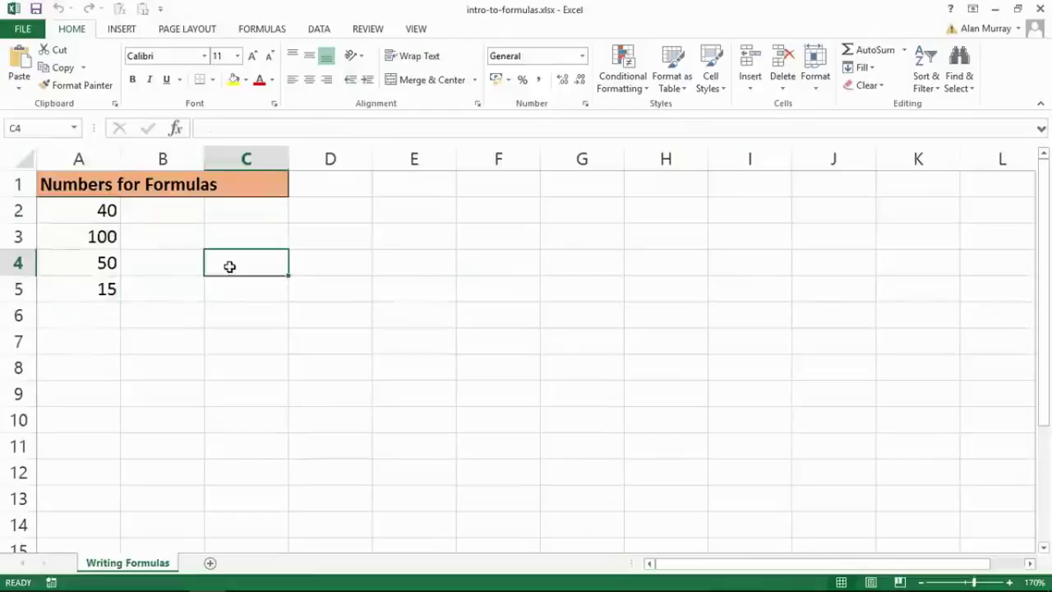
left_click(304, 240)
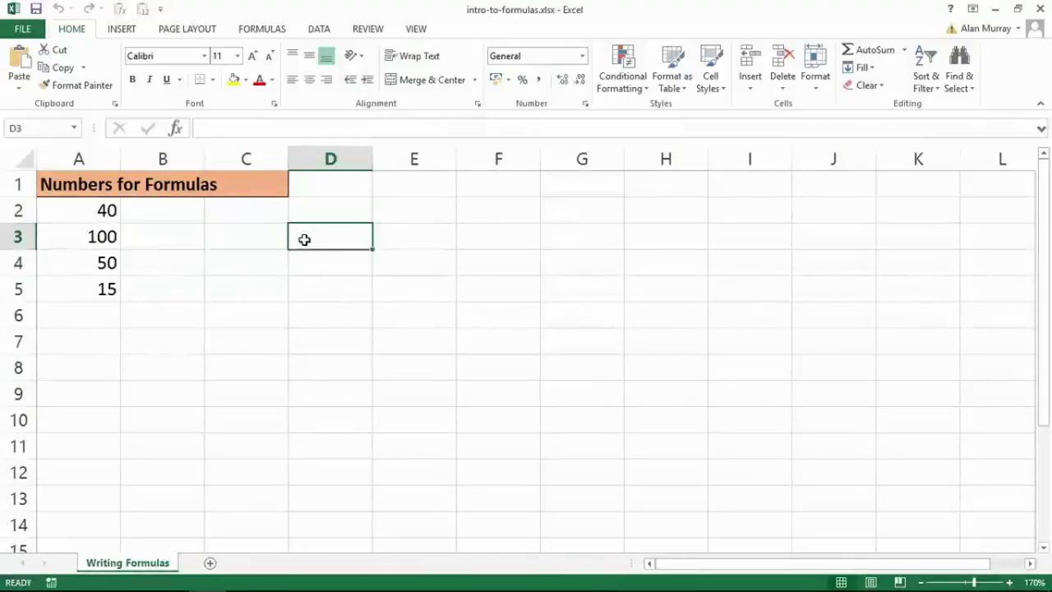
type("=")
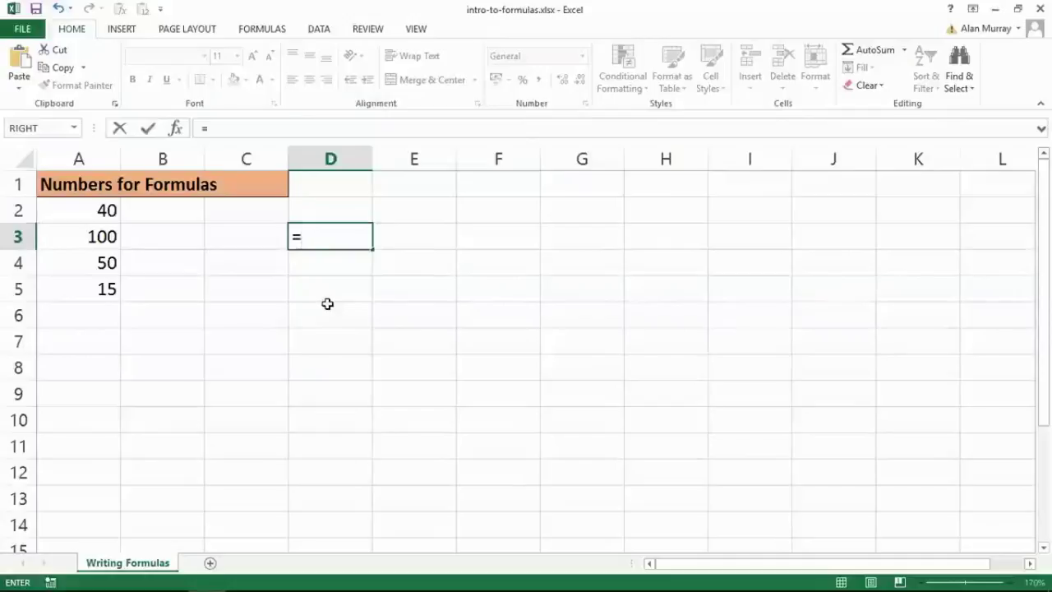
left_click(84, 214)
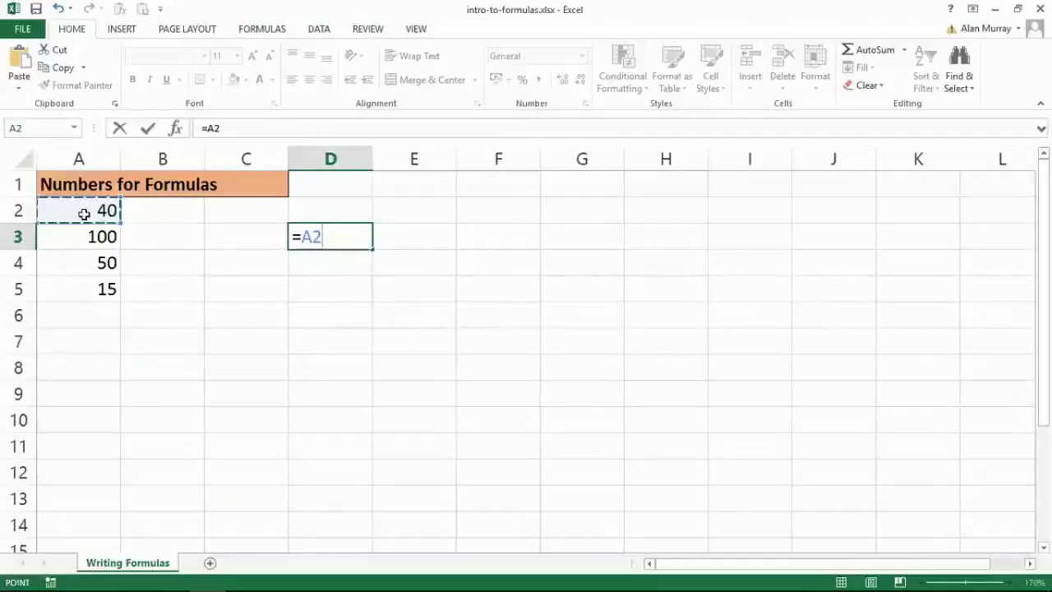
type("+")
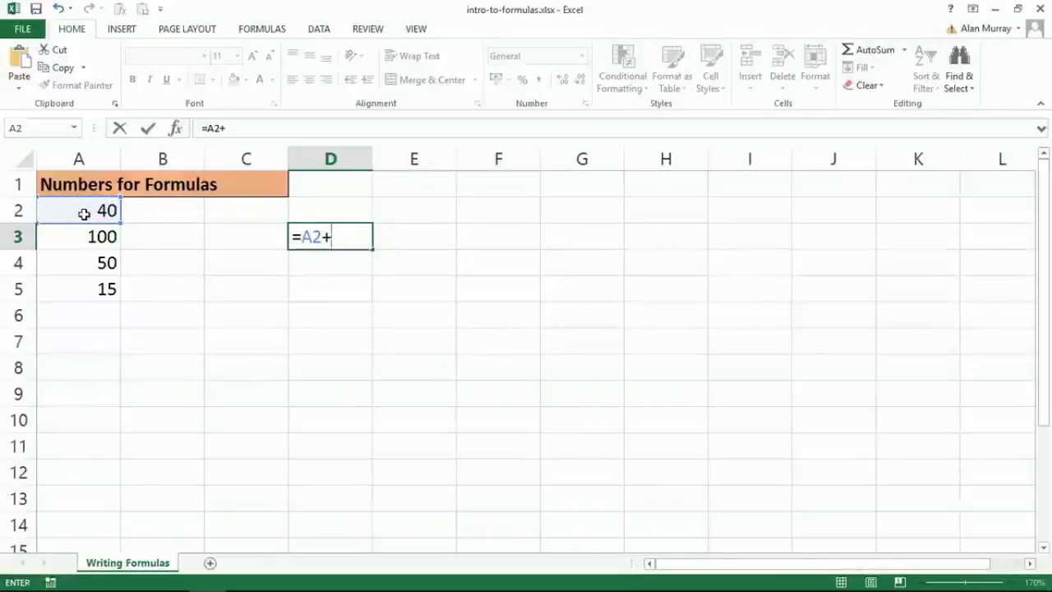
left_click(334, 236)
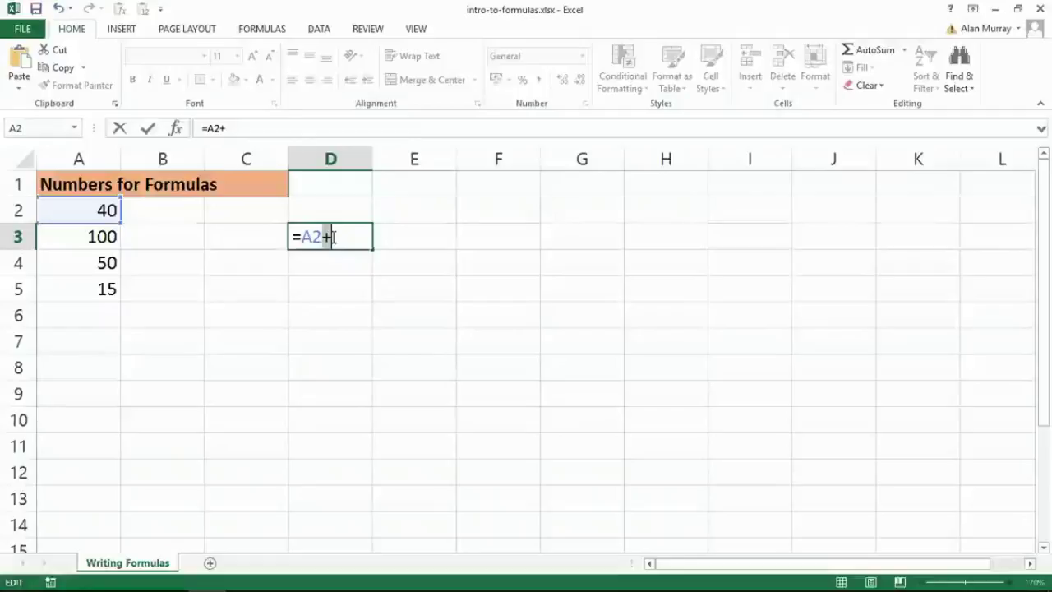
left_click(110, 237)
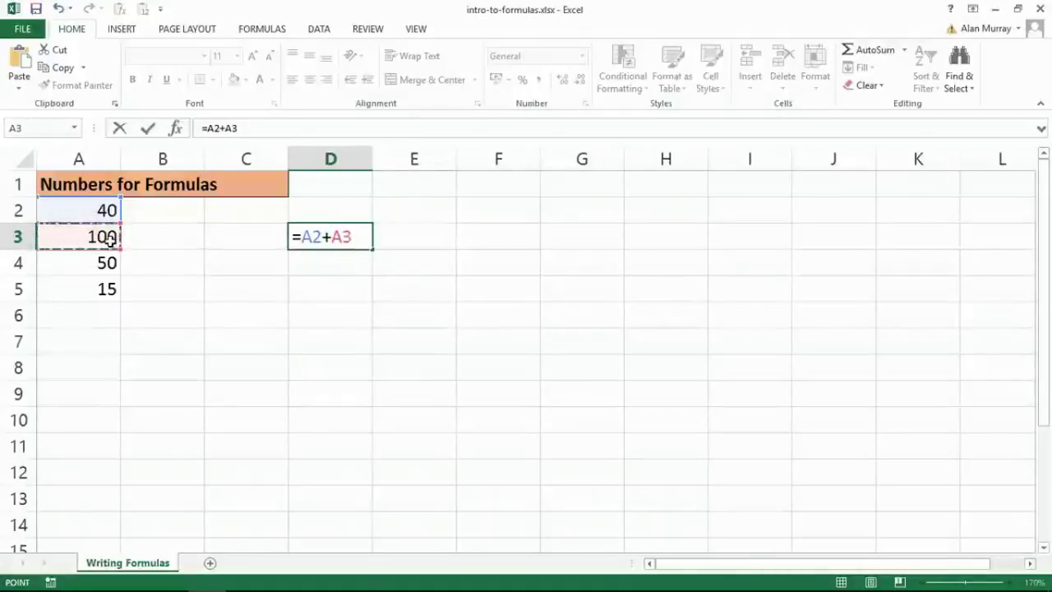
key("BackSpace")
key("BackSpace")
Replace the typed 4 in D3's formula with an A3 reference, giving =A2+A3.
type("4")
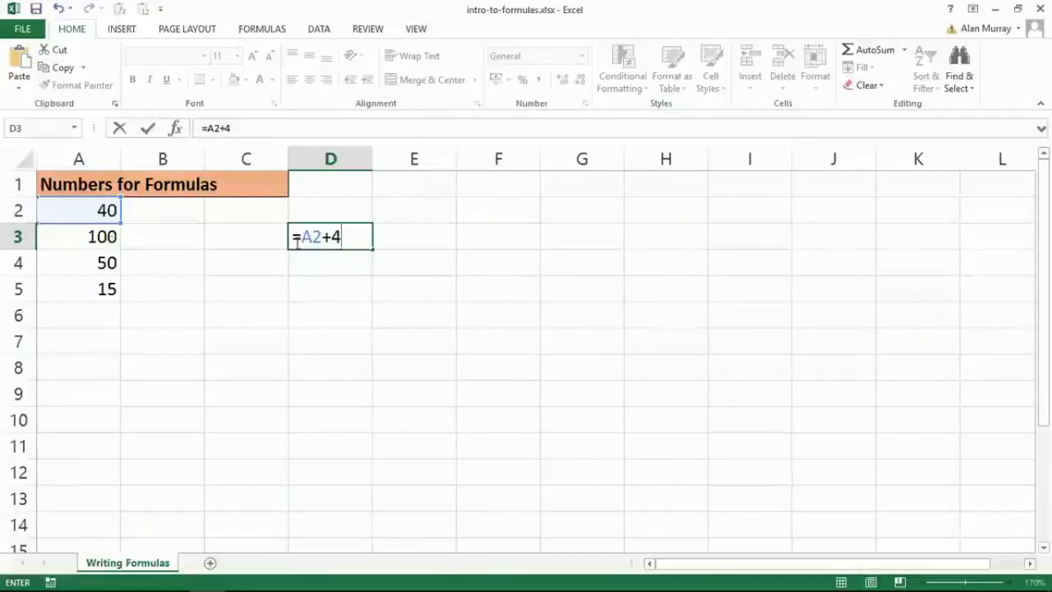
left_click_drag(301, 239, 322, 237)
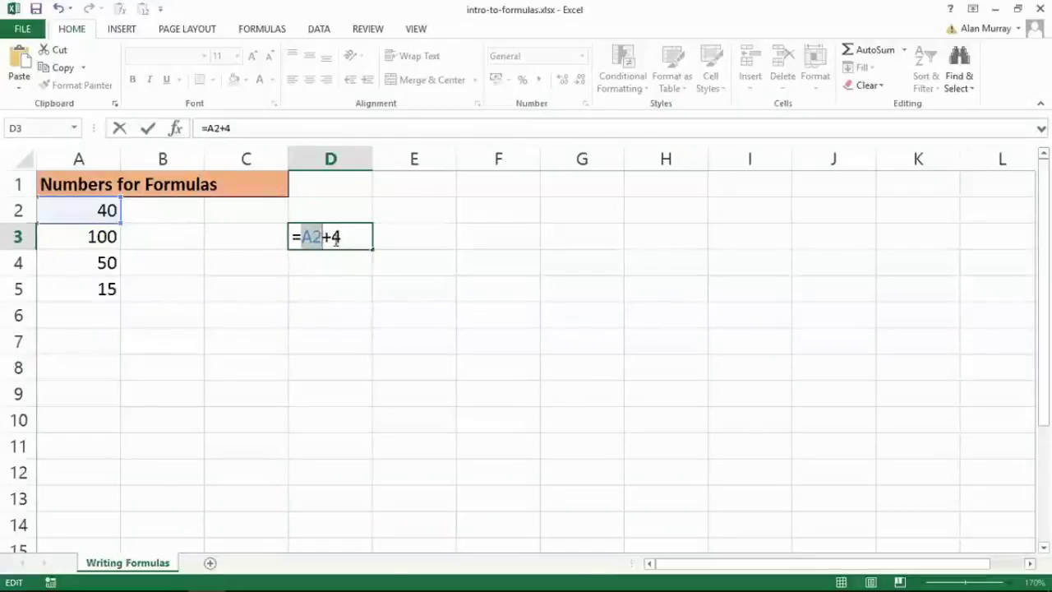
left_click_drag(335, 240, 369, 236)
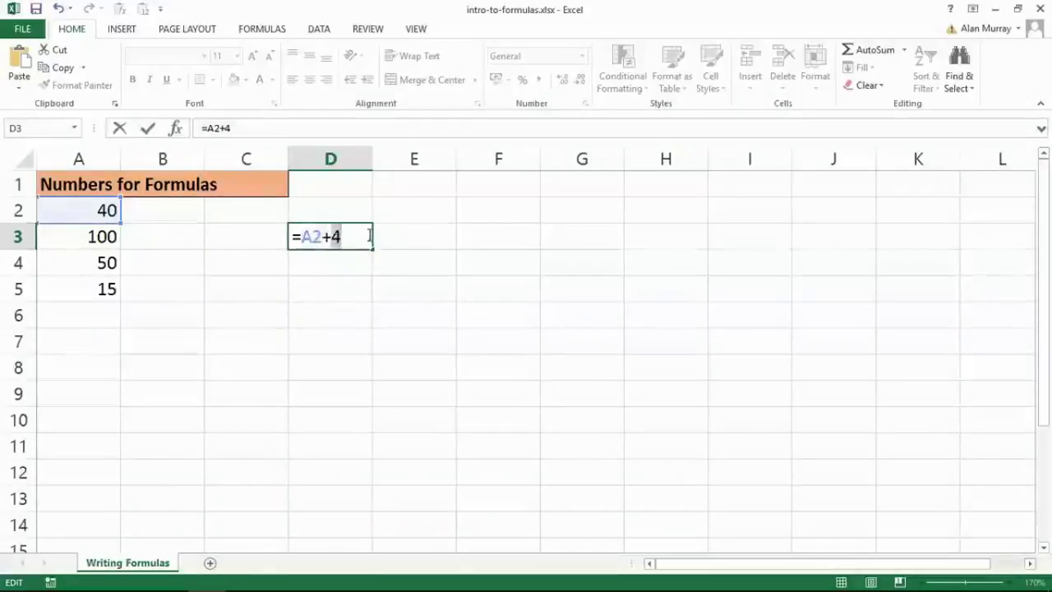
left_click(109, 238)
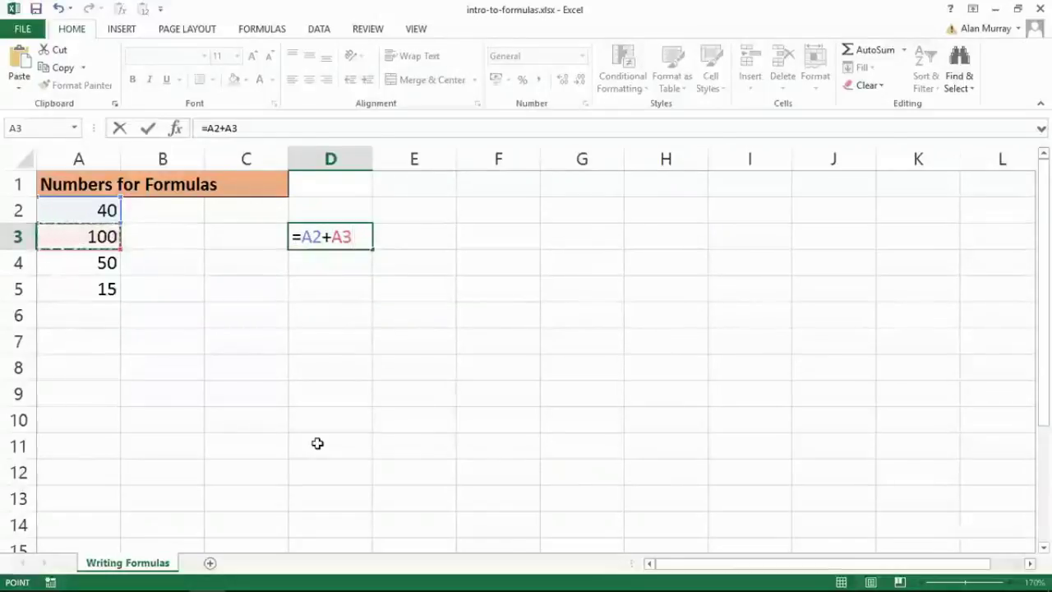
key("Return")
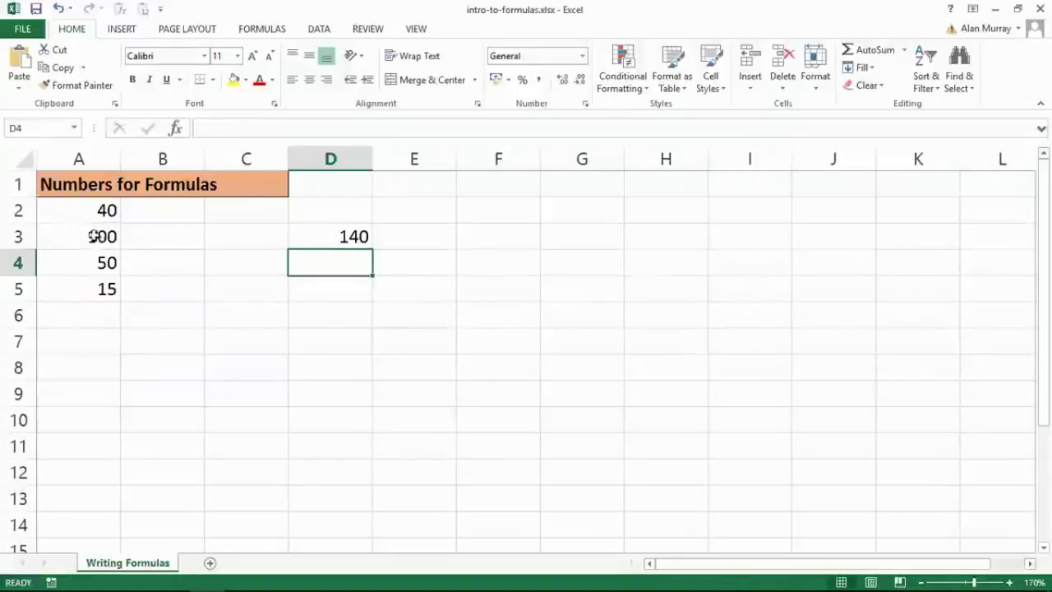
left_click(323, 242)
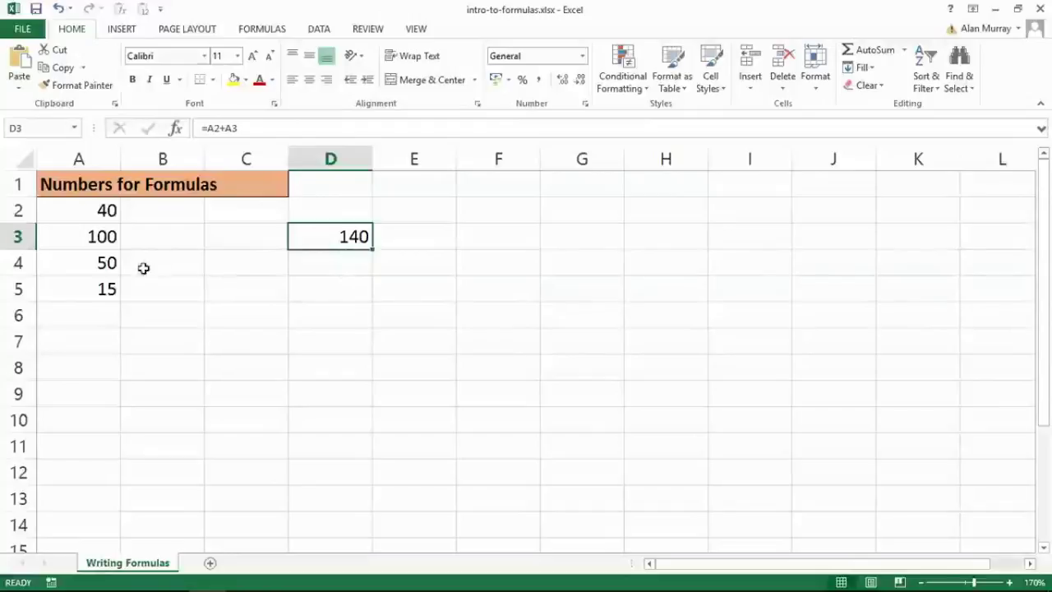
left_click(91, 270)
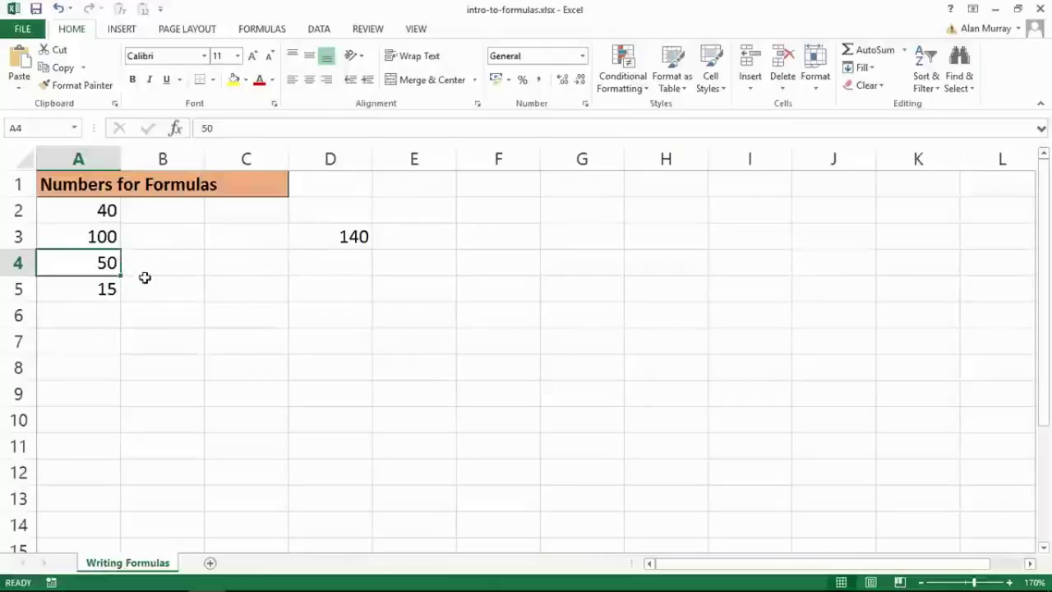
left_click(347, 245)
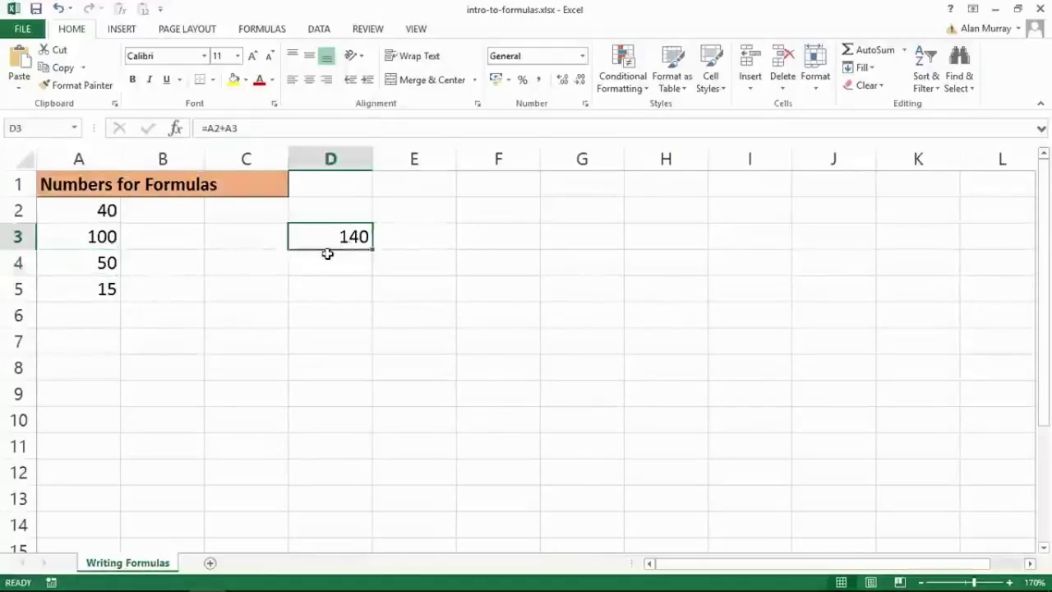
left_click(98, 238)
type("200")
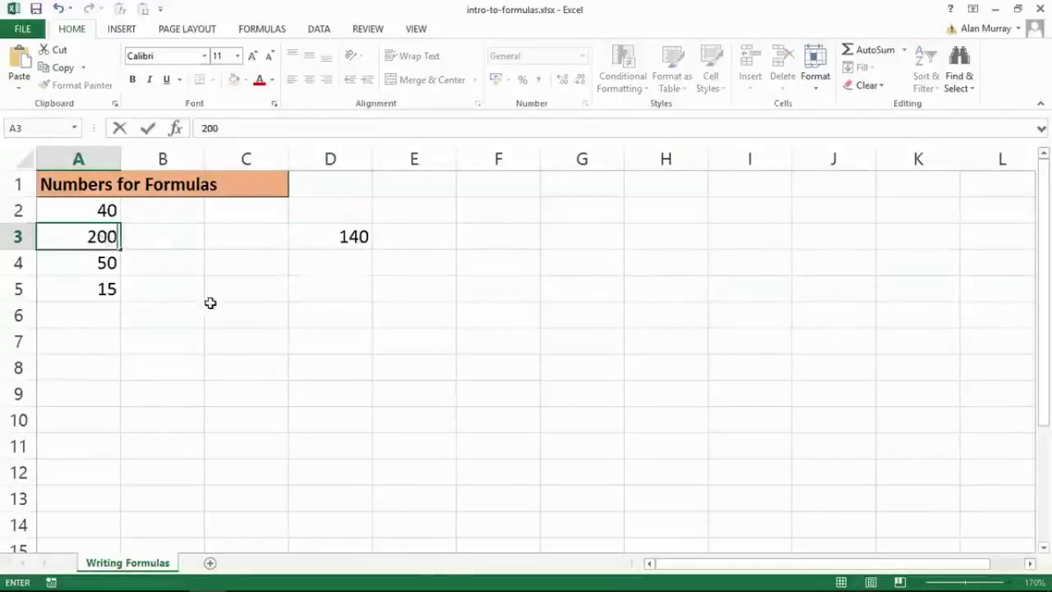
key("Return")
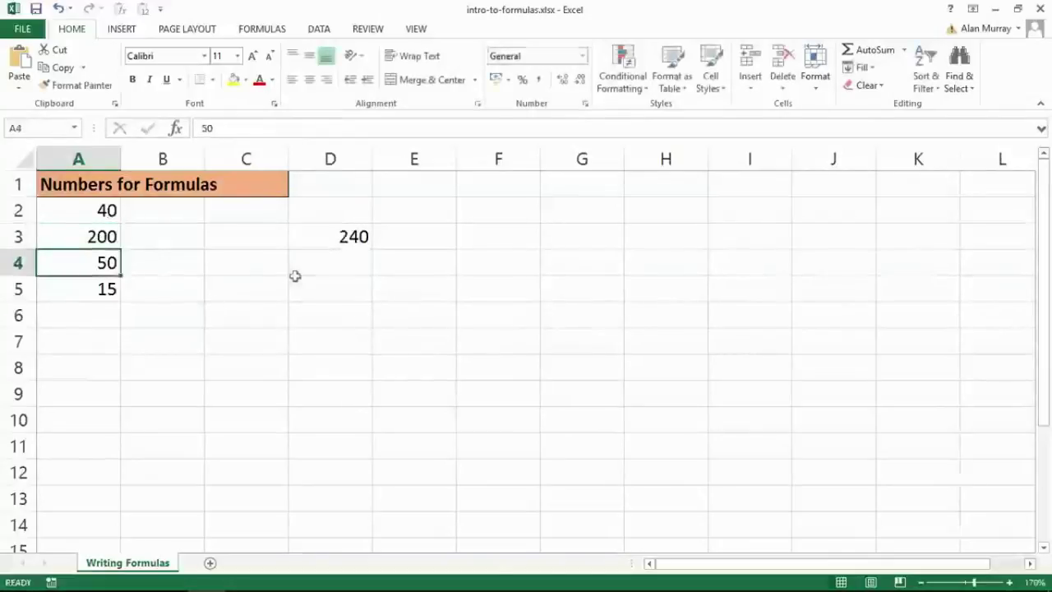
left_click(58, 10)
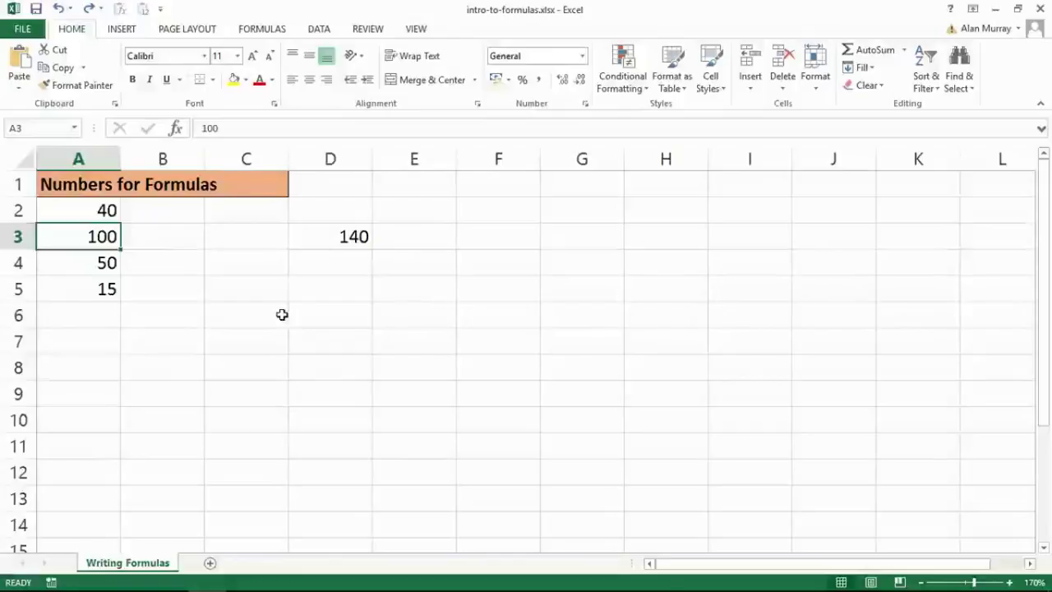
left_click(351, 236)
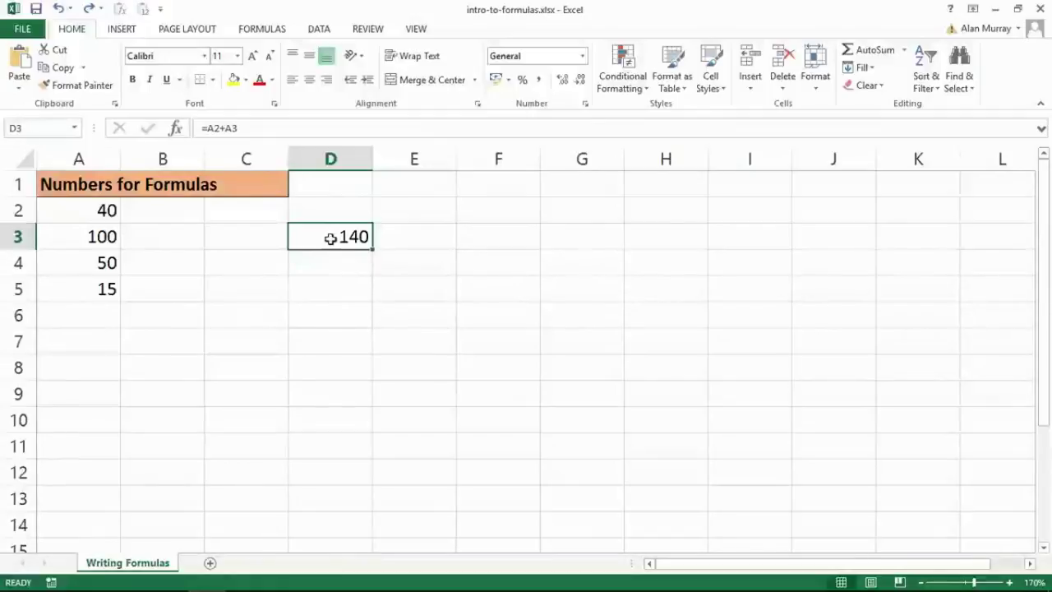
double_click(331, 238)
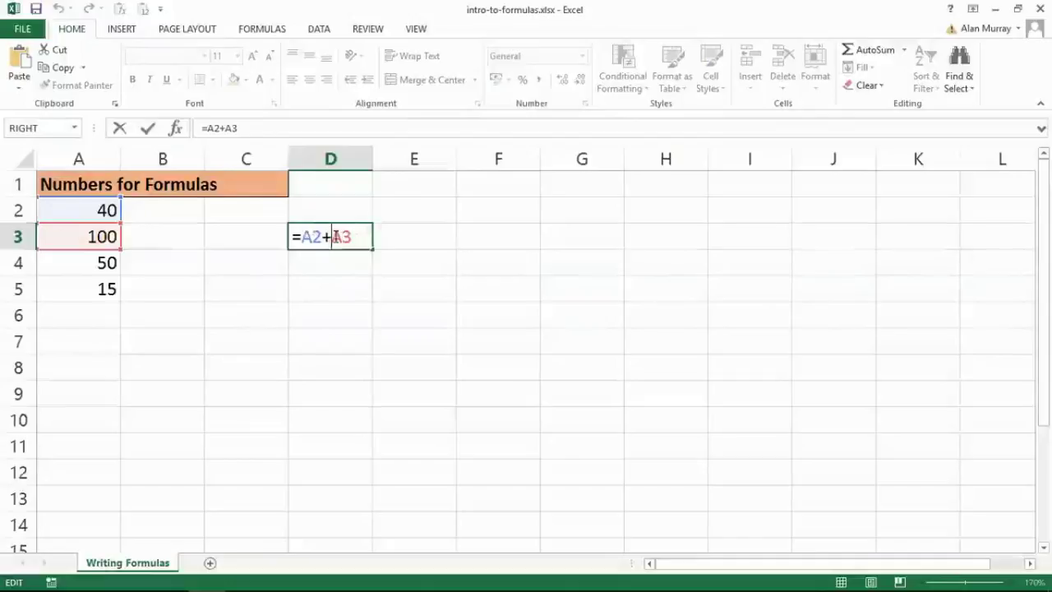
left_click_drag(332, 237, 365, 237)
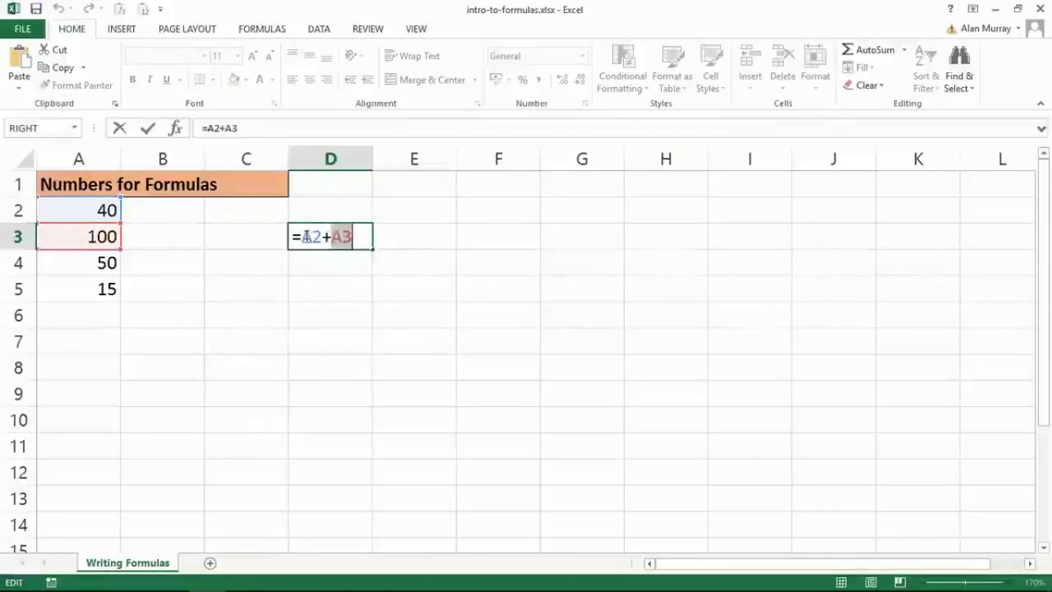
left_click_drag(296, 237, 322, 236)
key("Delete")
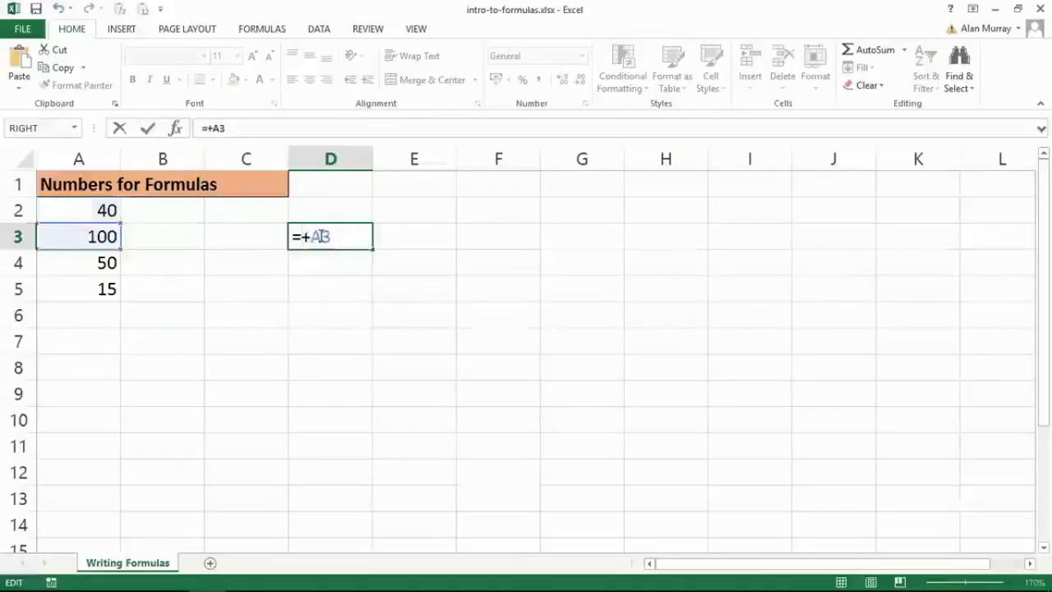
key("F2")
left_click(99, 292)
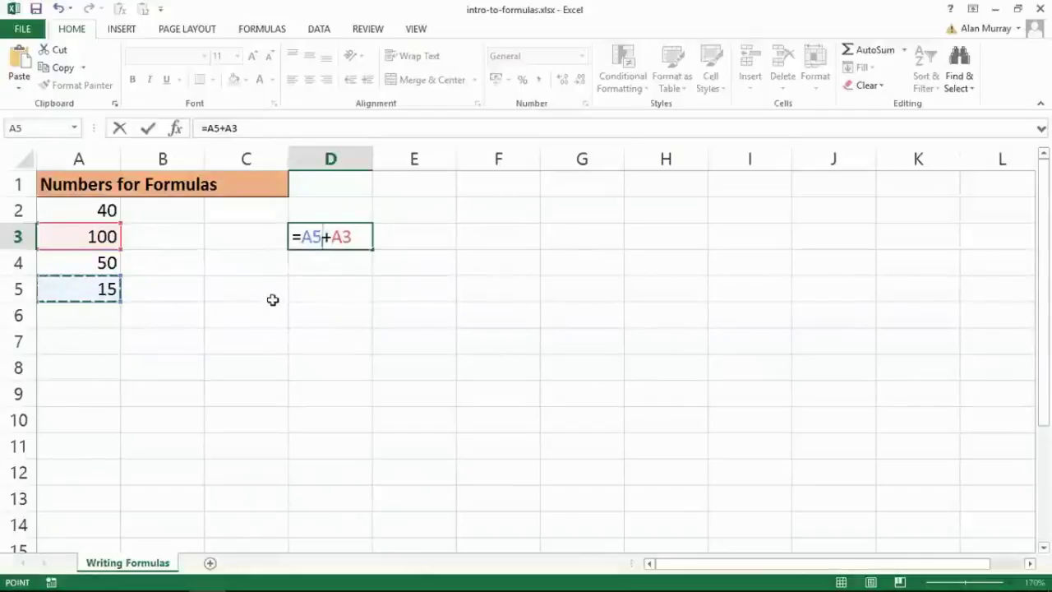
left_click(352, 236)
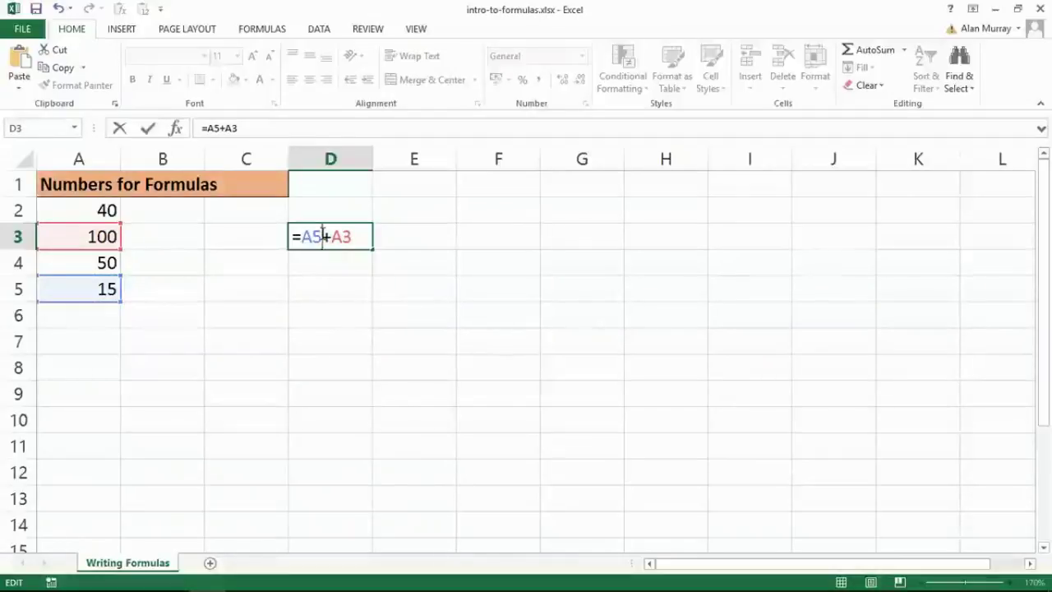
key("Return")
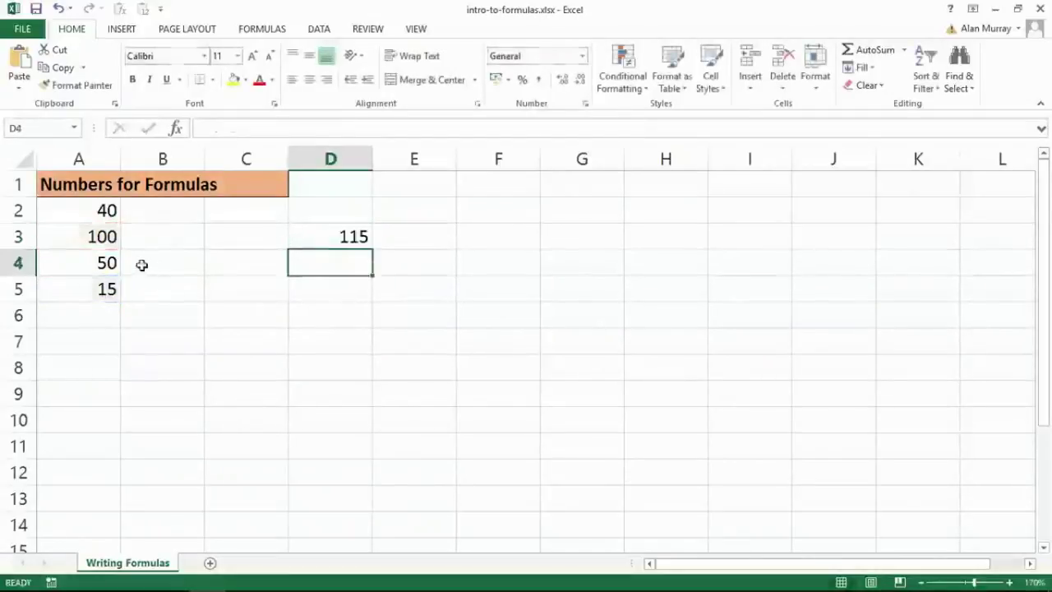
left_click(102, 289)
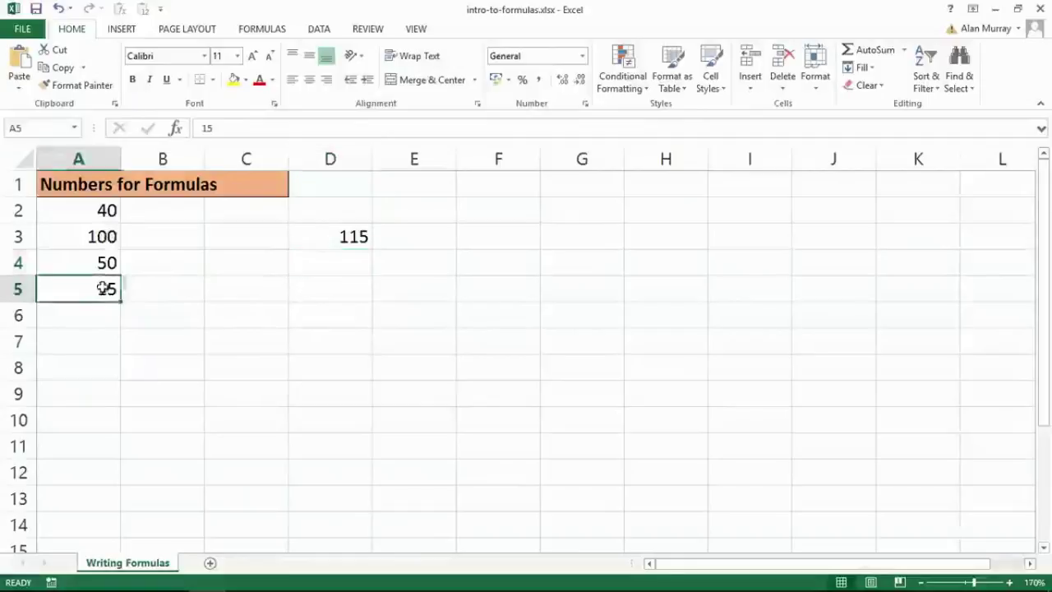
left_click(104, 238)
left_click(331, 236)
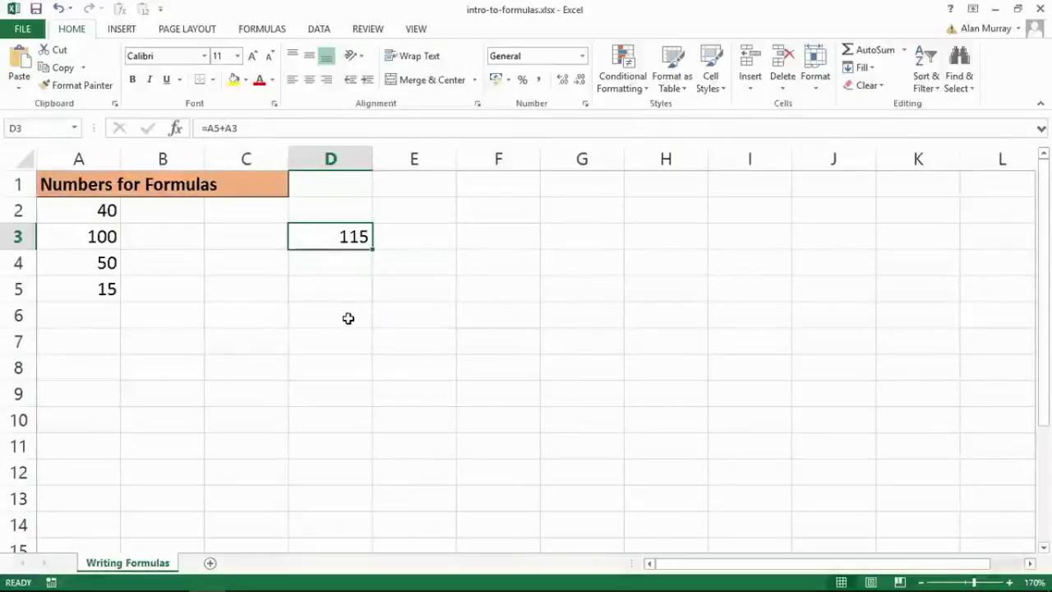
double_click(341, 238)
left_click_drag(301, 238, 324, 237)
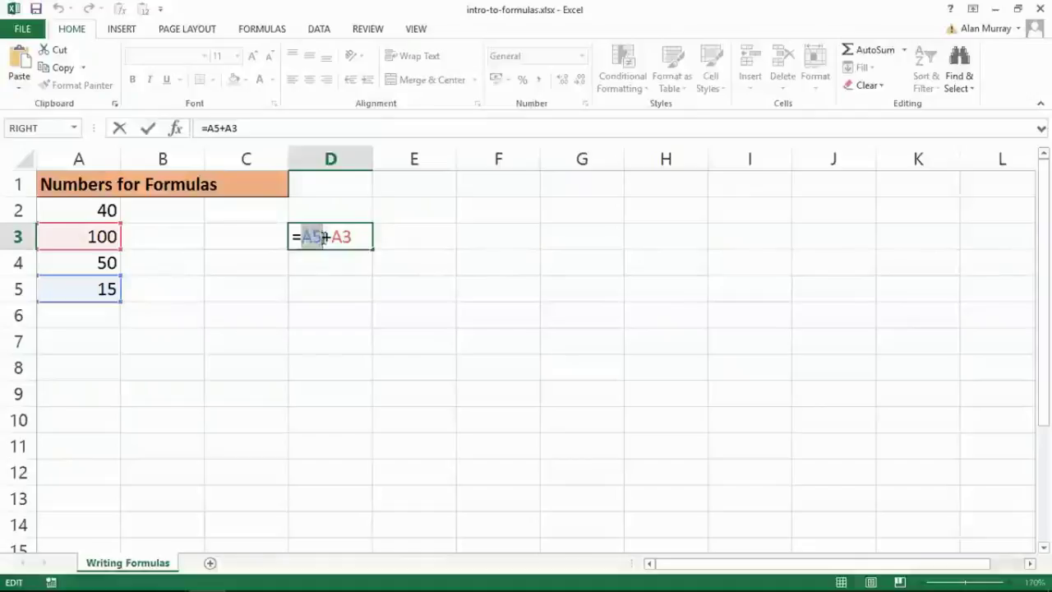
left_click_drag(325, 239, 333, 238)
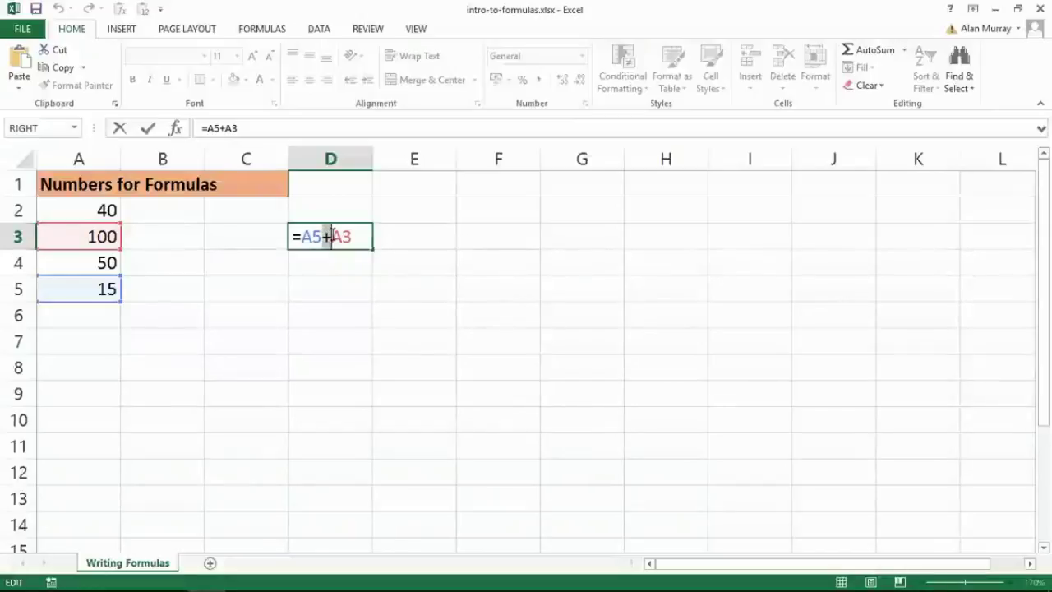
key("Return")
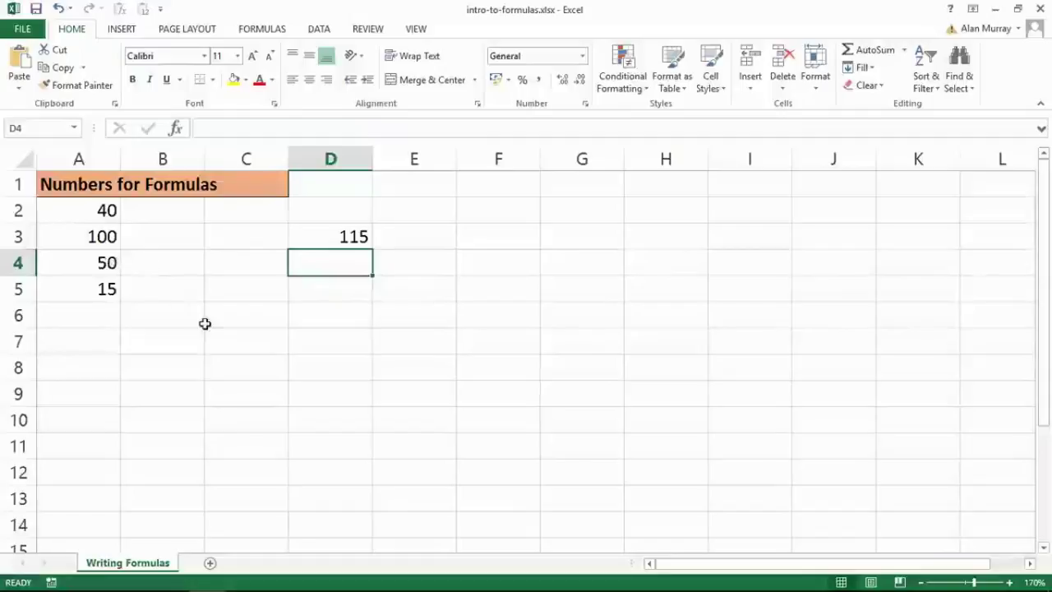
Enter =A3-A4 in D4, fixing a stray 2 along the way, so it shows 50.
type("=")
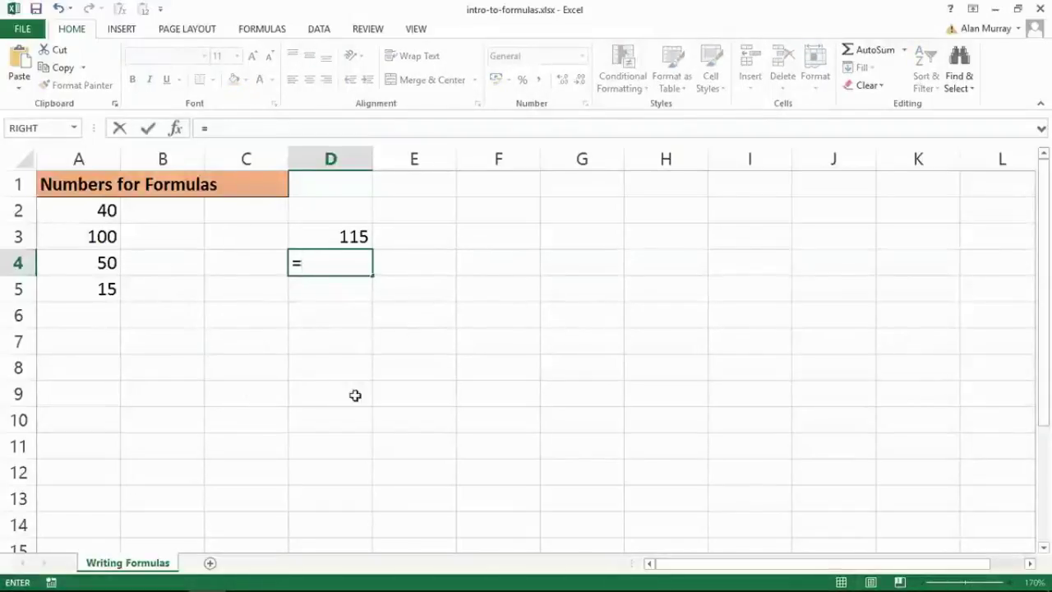
left_click(97, 237)
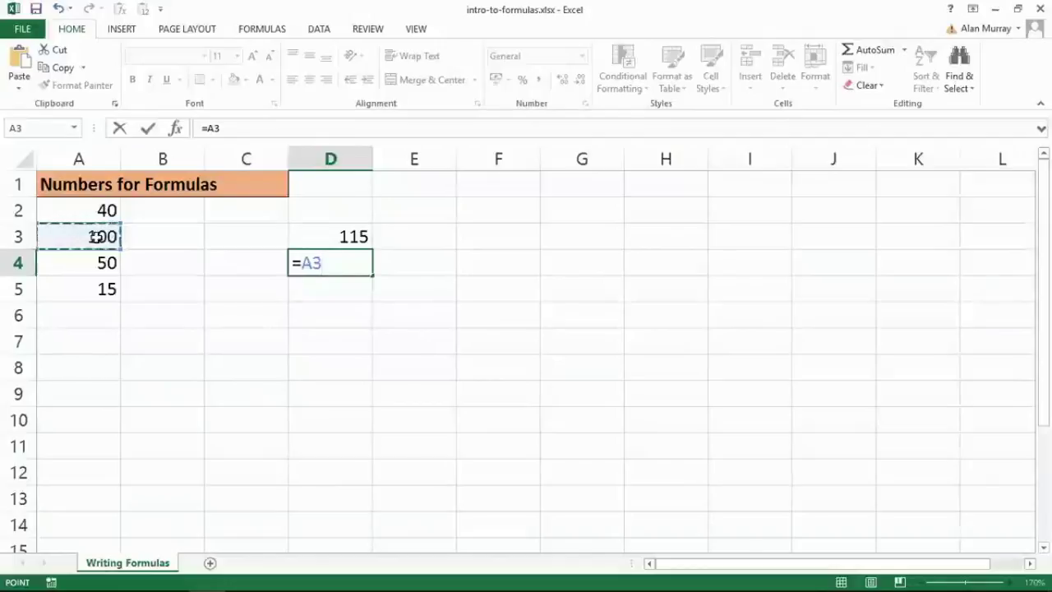
type("-")
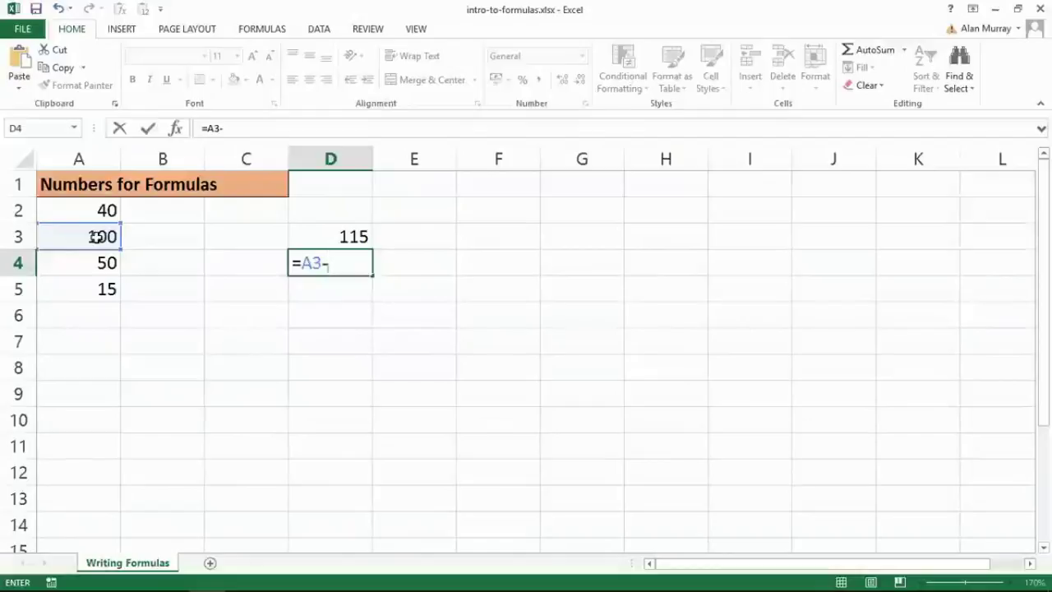
left_click(96, 262)
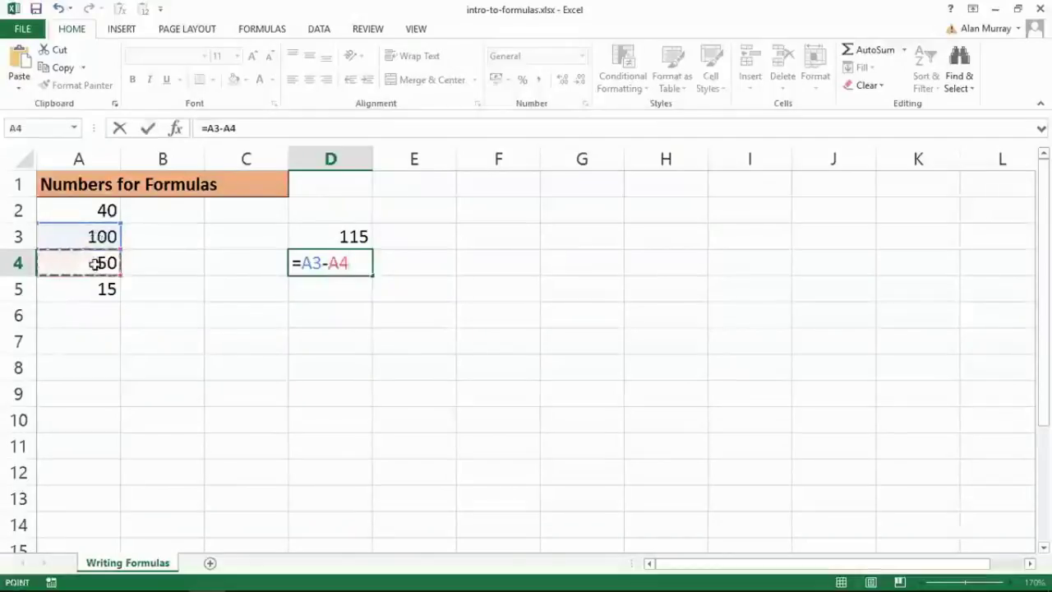
key("BackSpace")
key("BackSpace")
type("2")
key("BackSpace")
left_click(97, 262)
key("Return")
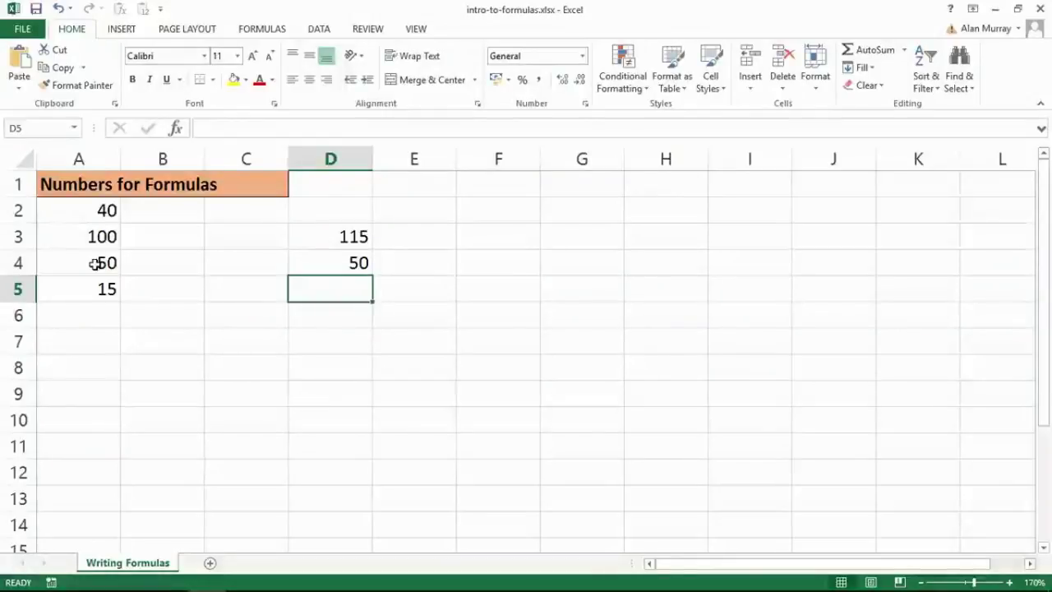
Build the formula =A2*A5 in cell D5 from the A2 and A5 values.
left_click(553, 359)
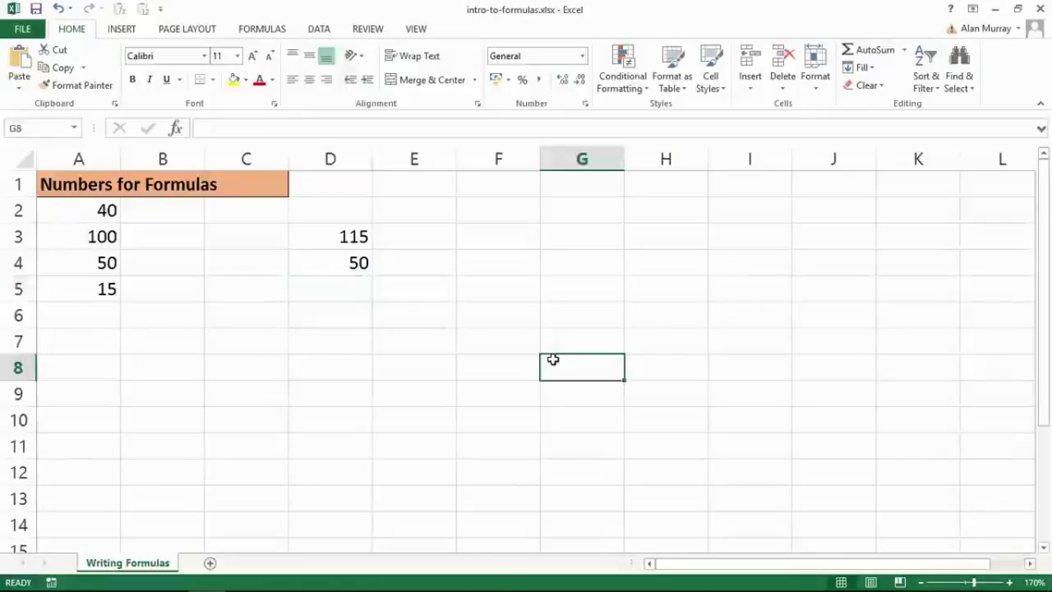
left_click(333, 295)
type("=")
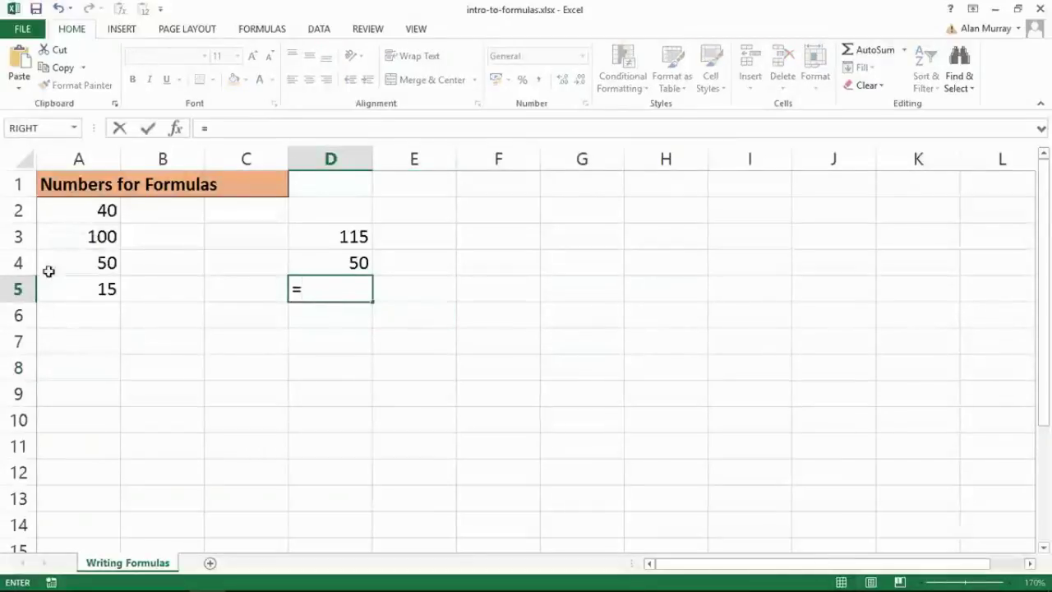
left_click(85, 209)
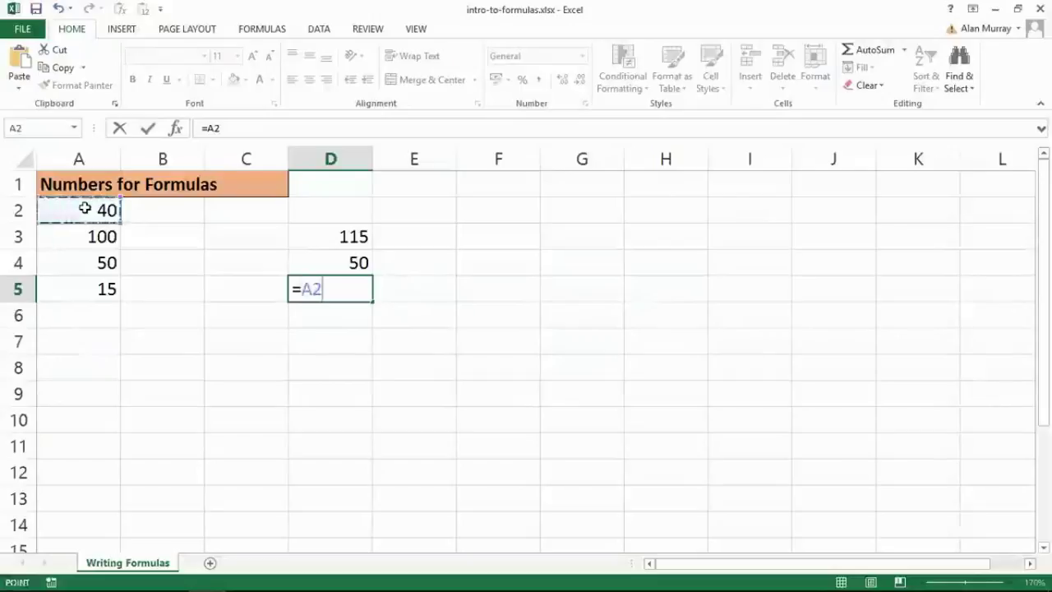
type("*")
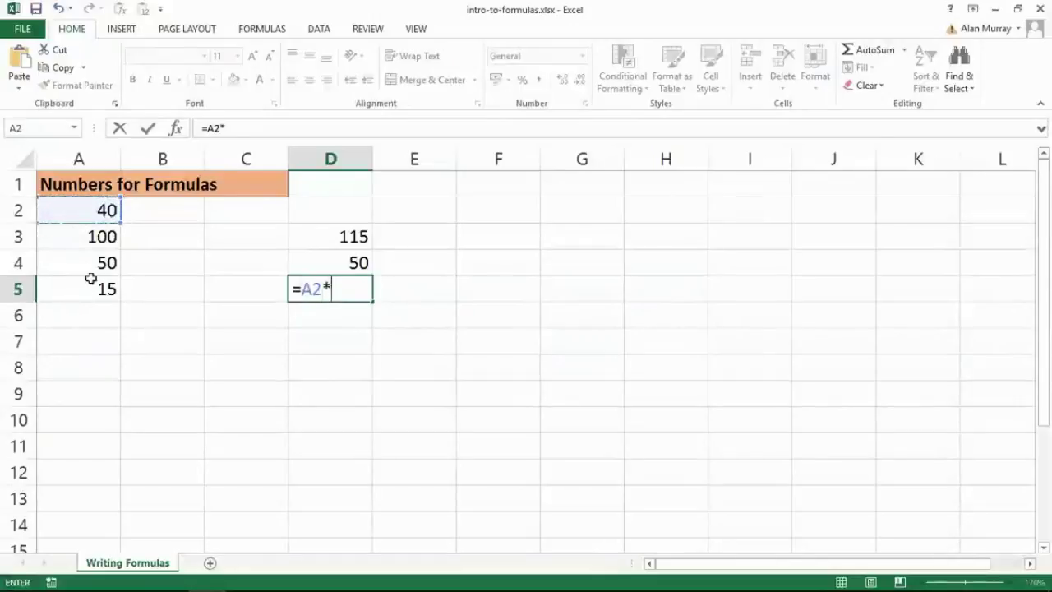
left_click(91, 288)
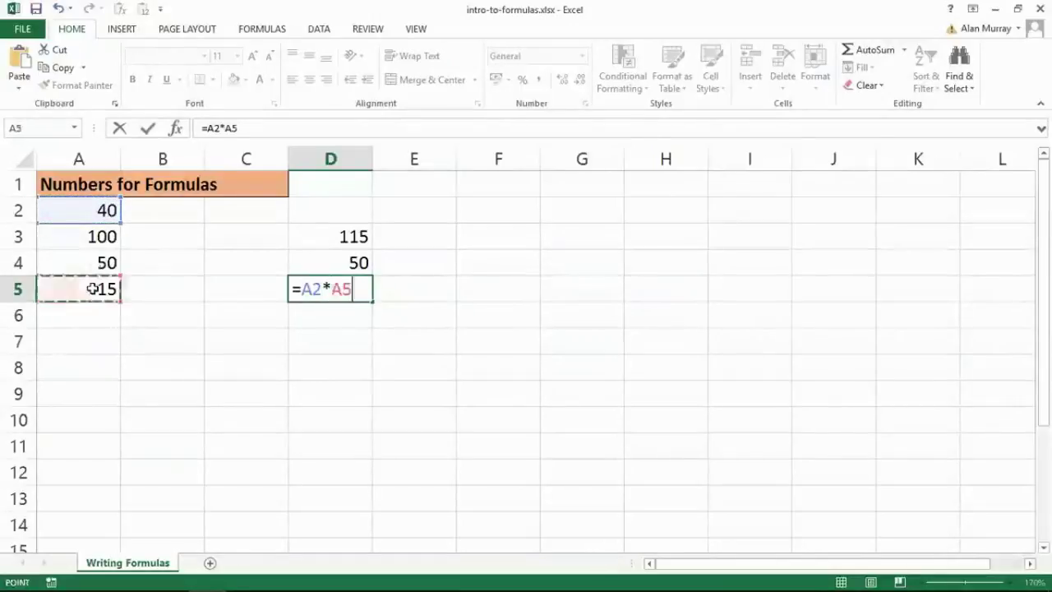
Review the A2 and A5 references in D5's formula and commit it to show 600.
left_click(331, 289)
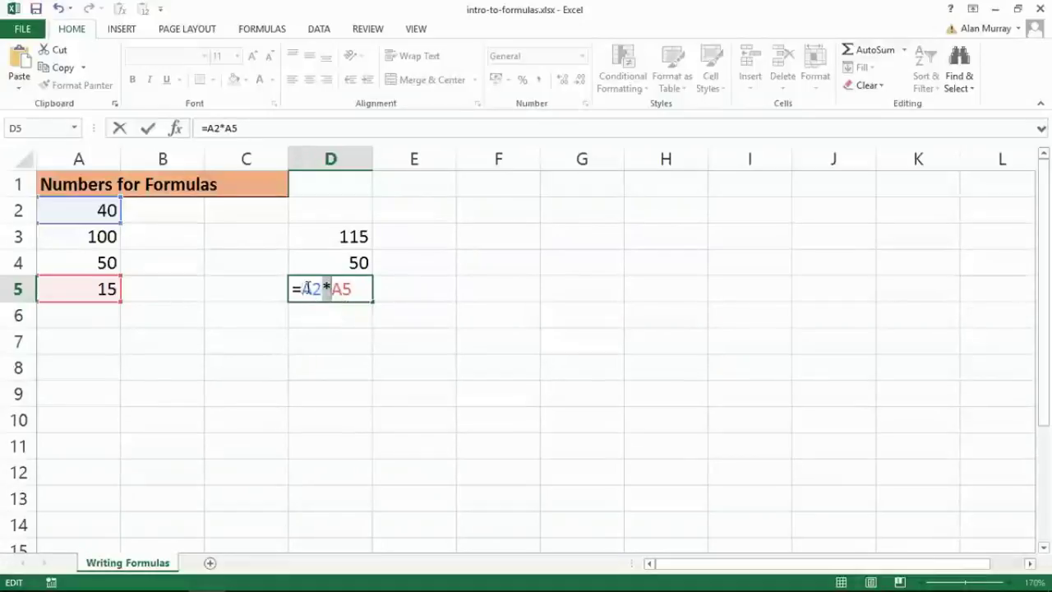
left_click_drag(306, 288, 356, 289)
left_click(355, 289)
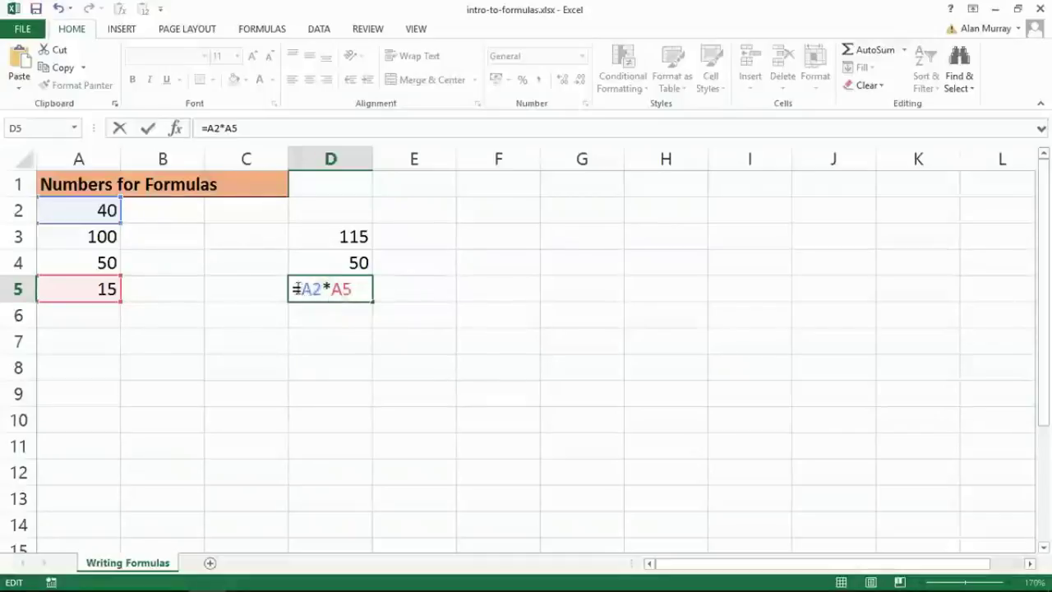
left_click_drag(302, 288, 325, 287)
left_click(354, 289)
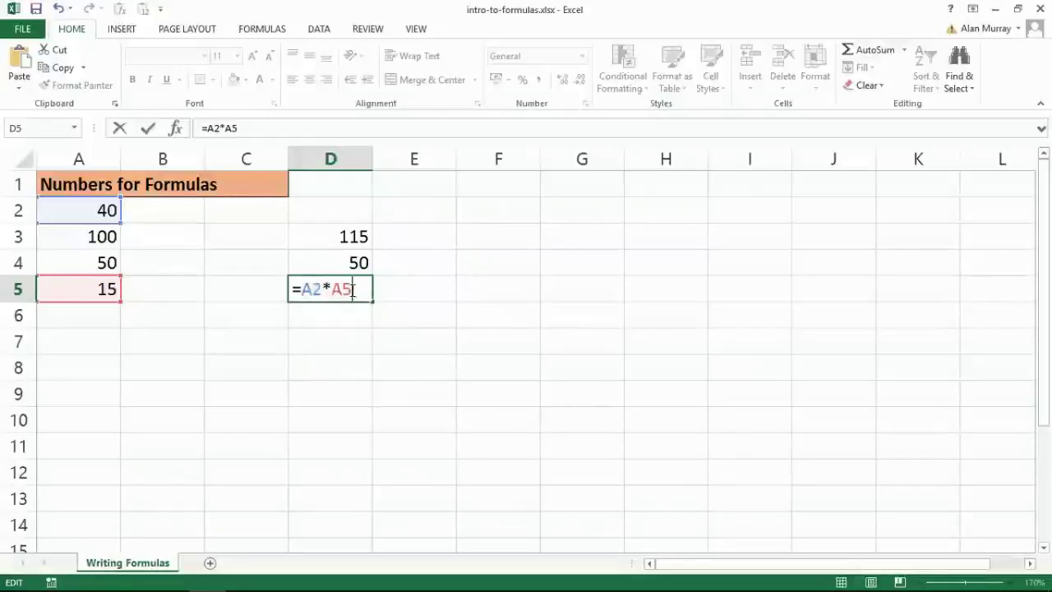
key("Return")
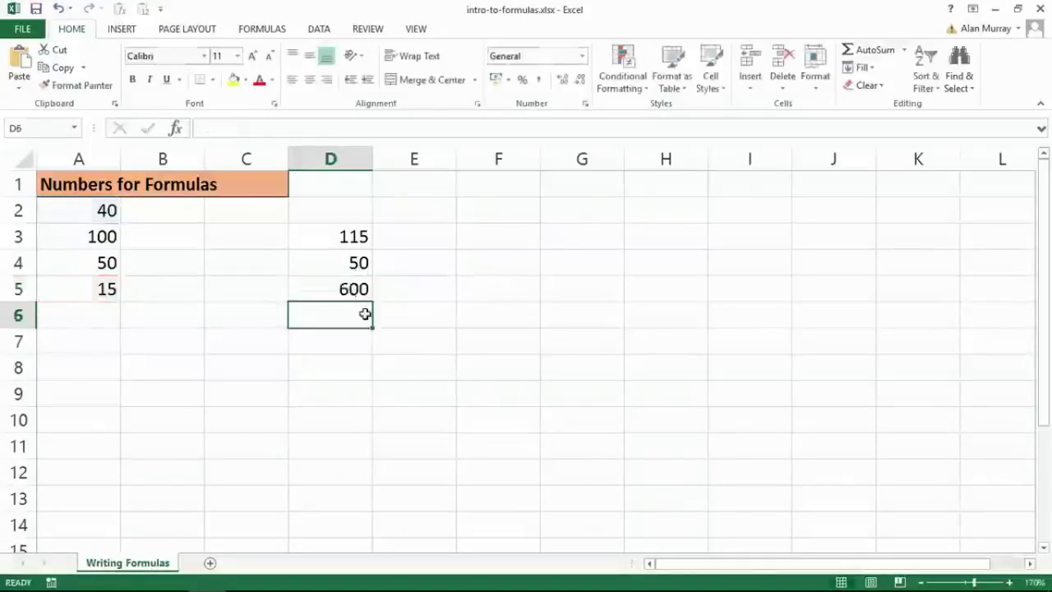
Start D6's formula as =A2/ using arrow keys to point at A2.
type("=")
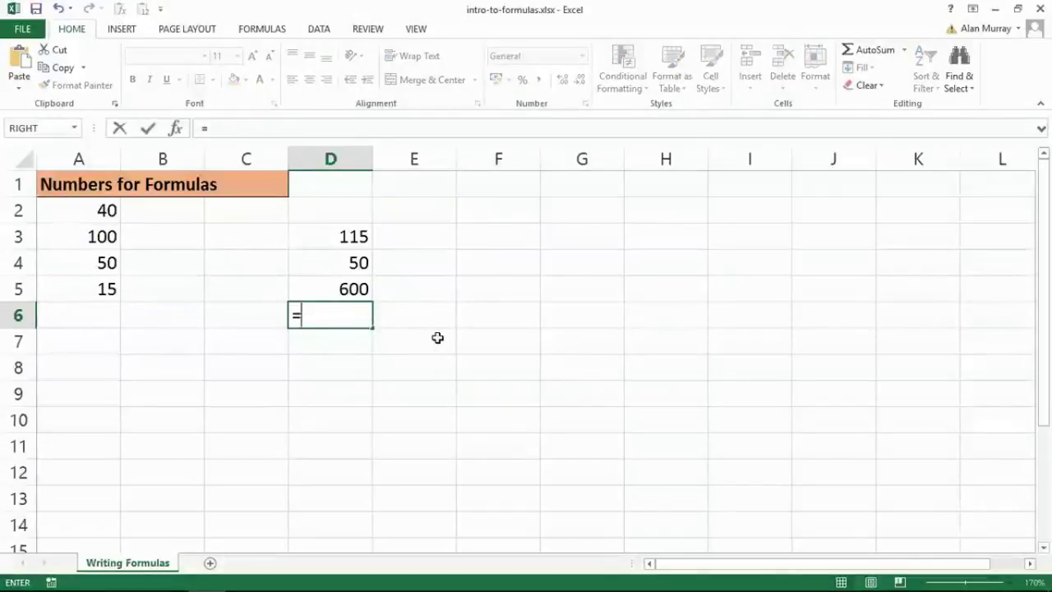
key("Left")
key("Left")
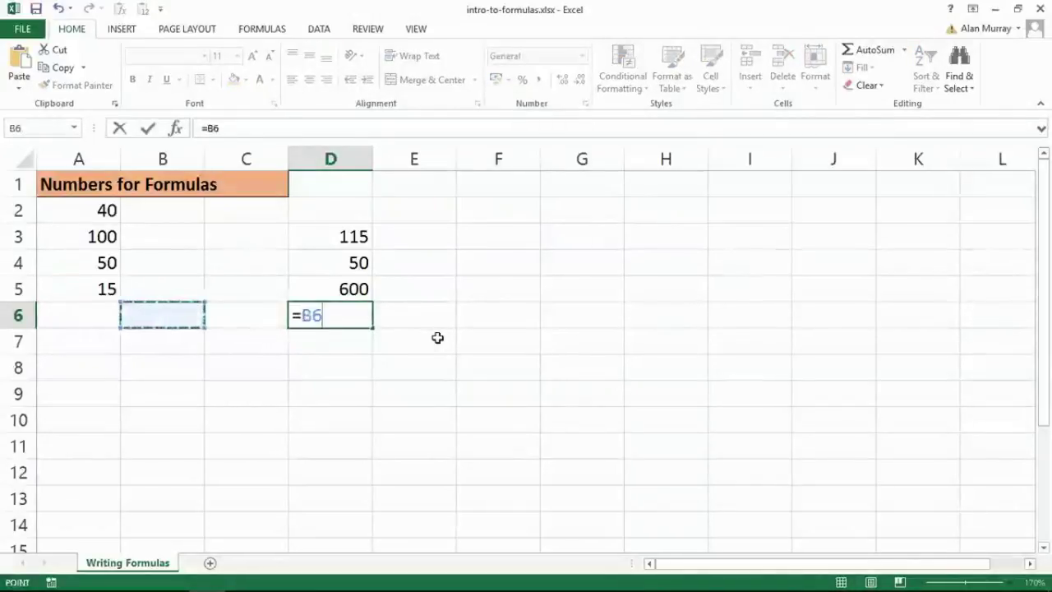
key("Up")
key("Up")
key("Up")
key("Up")
key("Left")
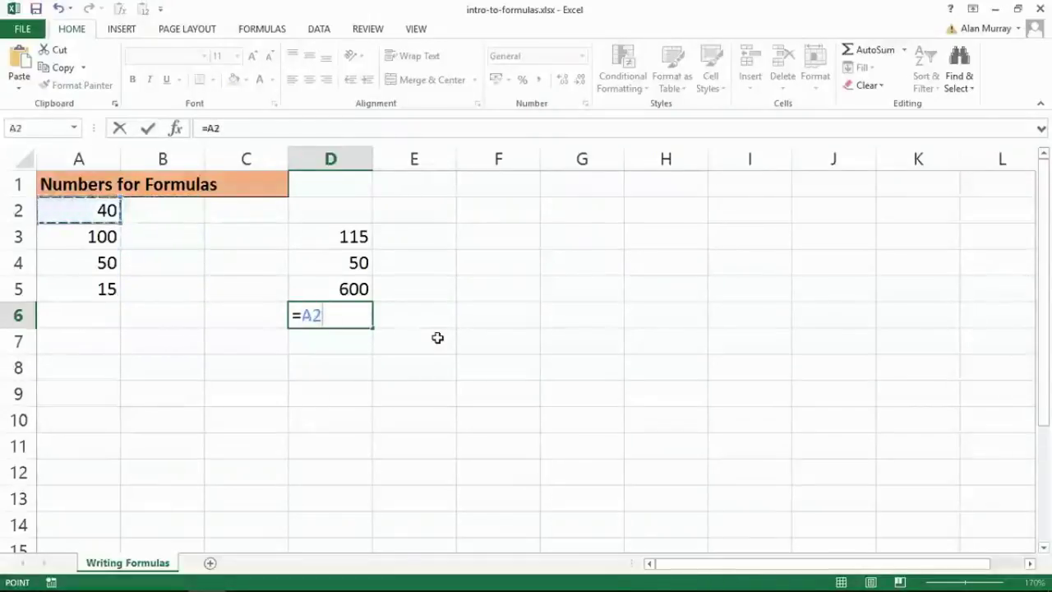
type("/")
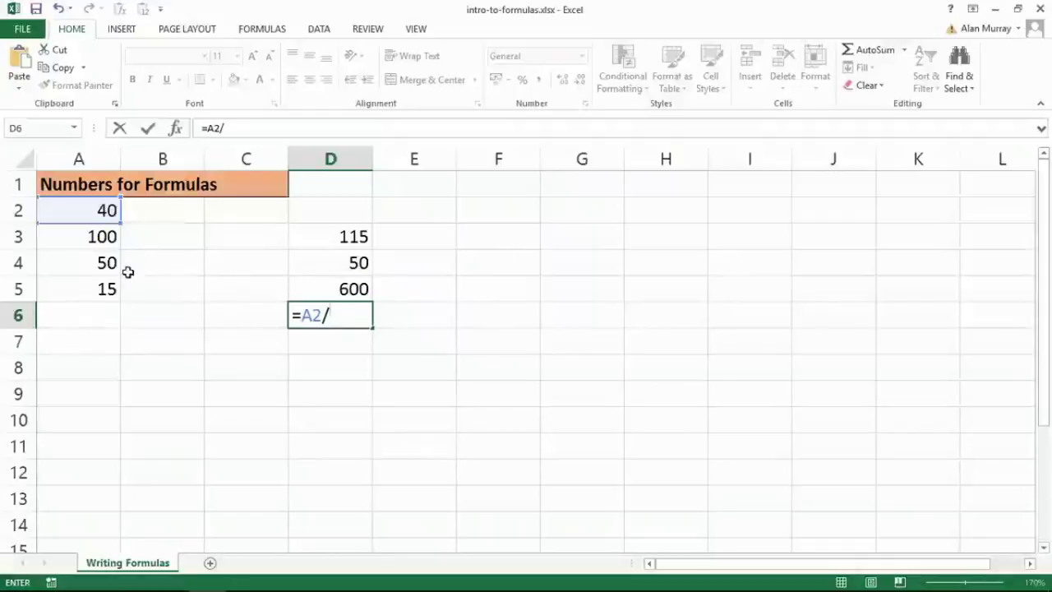
Change the A2 reference to A3, add A4 as divisor, and commit =A3/A4.
left_click(312, 318)
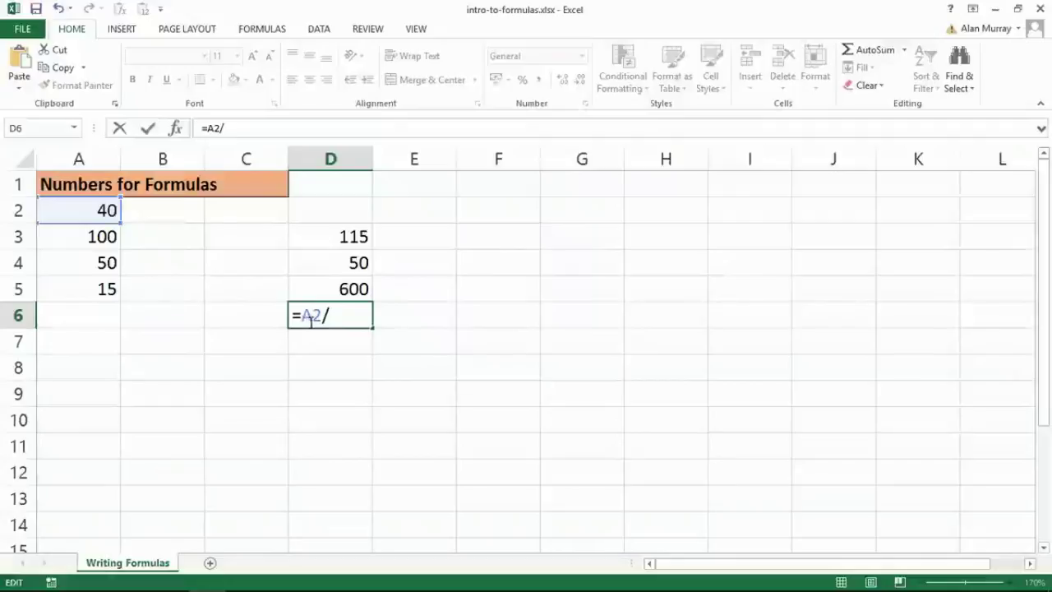
key("Delete")
type("3")
left_click(337, 319)
left_click(105, 263)
key("Return")
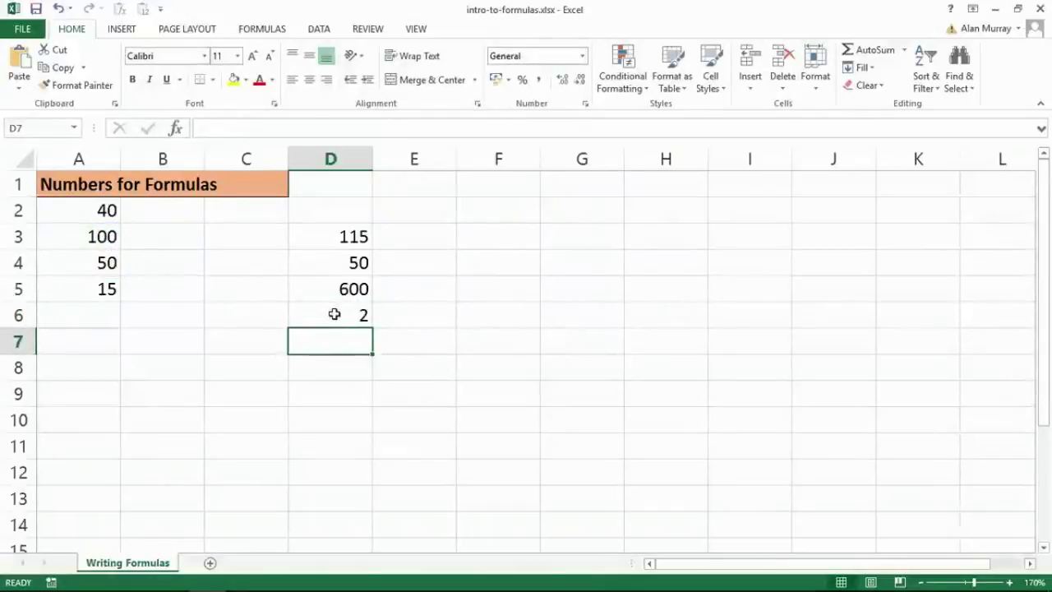
Open D6 in edit mode to show =A3/A4 with colour-coded A3 and A4 references.
left_click(334, 314)
double_click(335, 314)
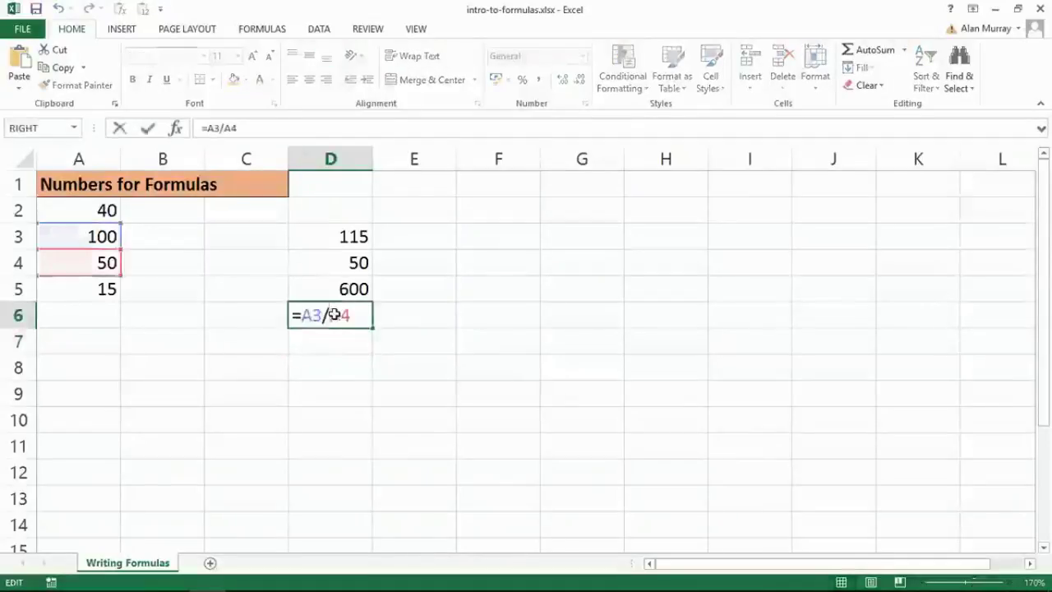